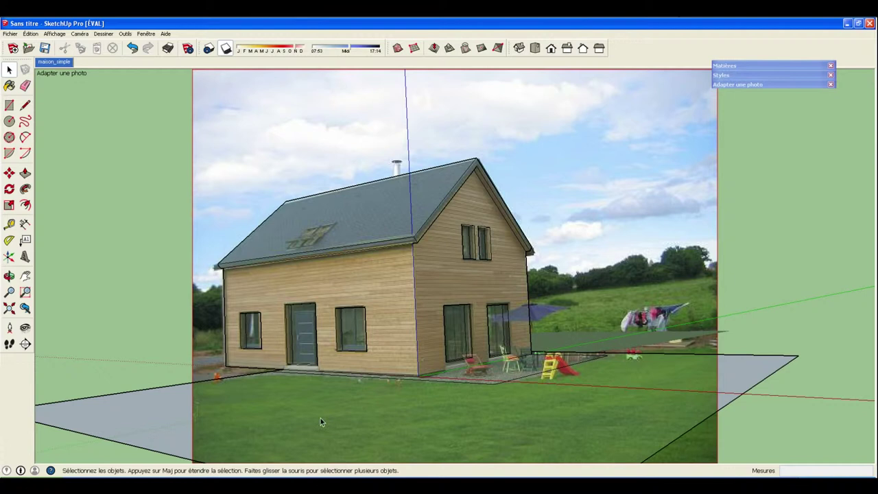
# Select the ground face and run Projeter les textures de la photo from the Adapter une photo tray.
pyautogui.click(654, 401)
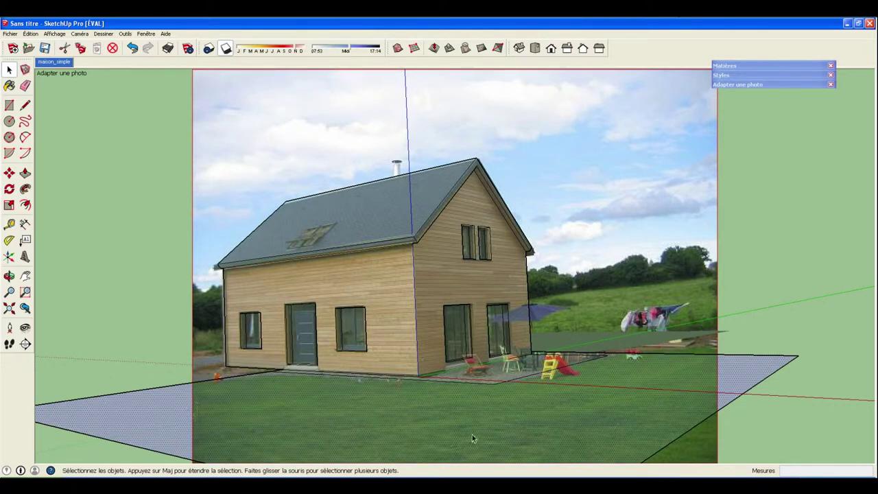
pyautogui.click(816, 85)
pyautogui.click(800, 122)
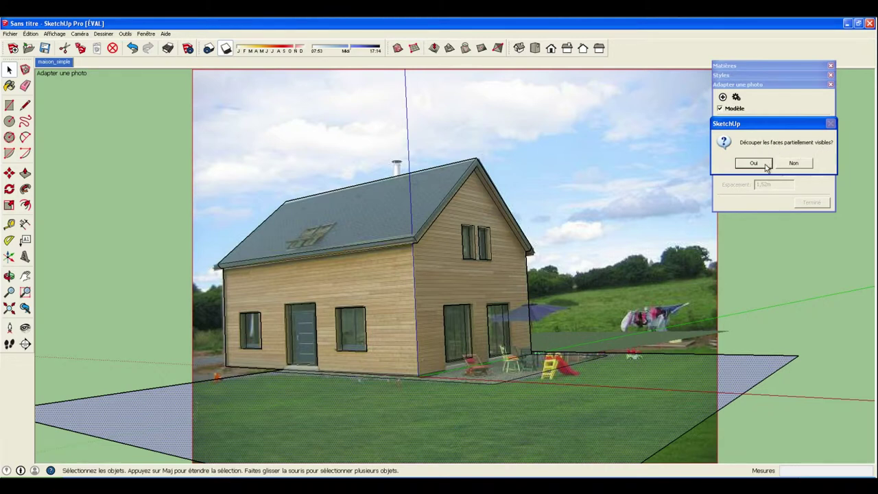
# Accept trimming partially visible faces, then delete the ground face right of the photo.
pyautogui.click(766, 165)
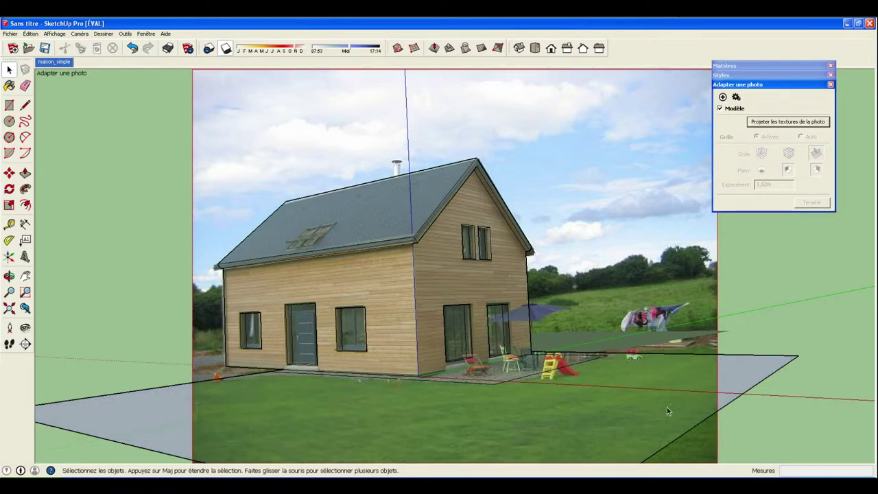
pyautogui.click(735, 373)
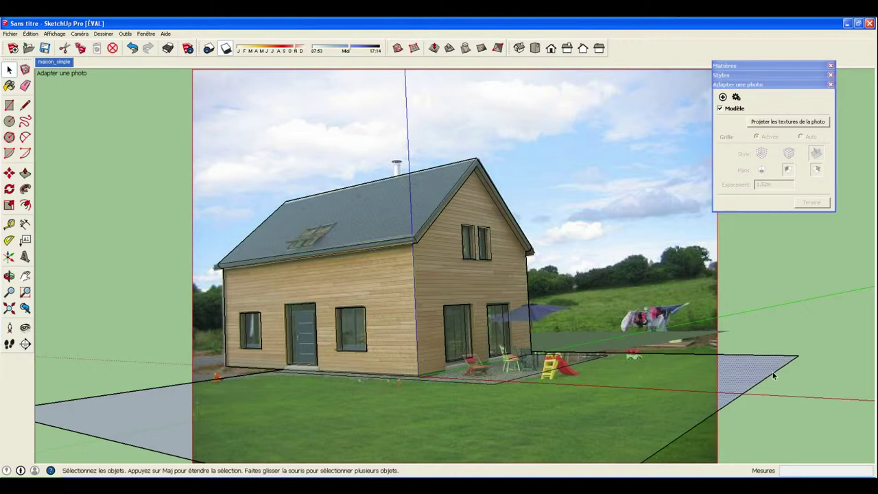
pyautogui.press('Delete')
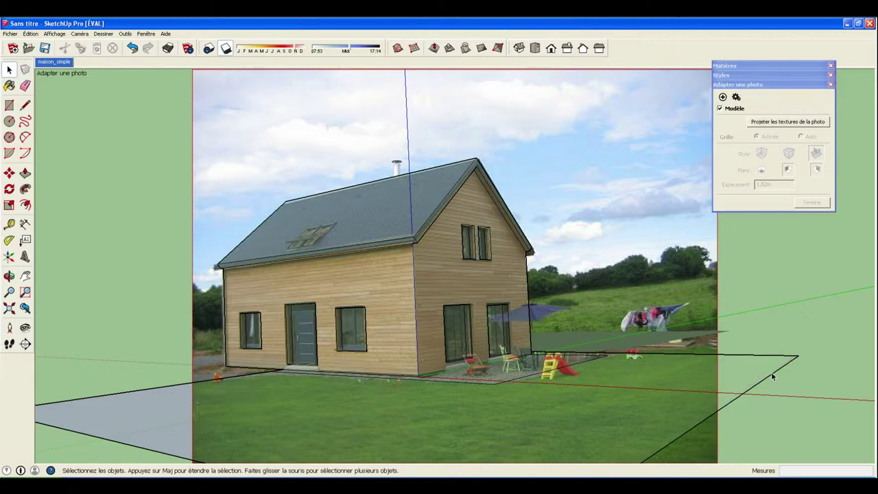
# Delete the leftover ground edges and the grey bottom-left ground face.
pyautogui.click(765, 357)
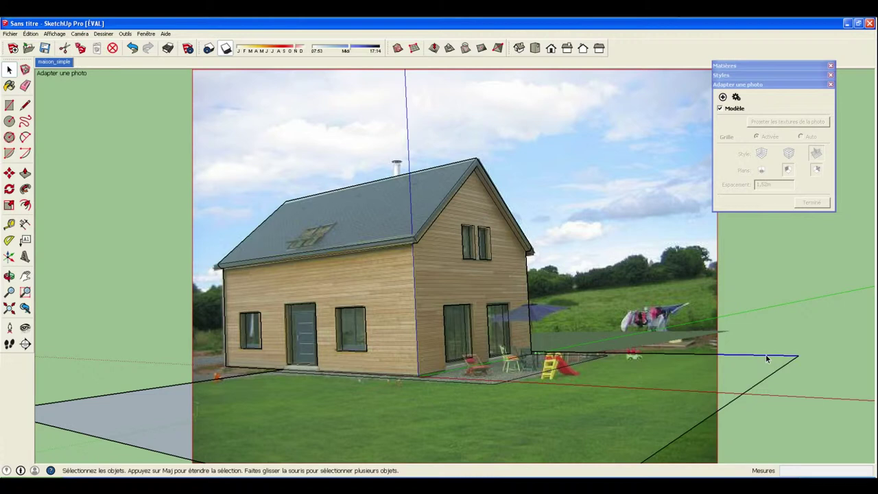
pyautogui.press('Delete')
pyautogui.click(776, 372)
pyautogui.press('Delete')
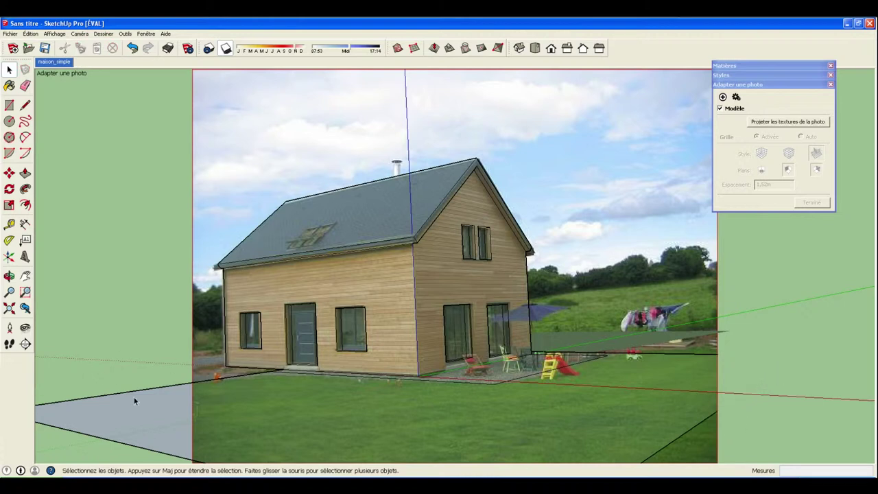
pyautogui.click(131, 395)
pyautogui.press('Delete')
pyautogui.click(147, 450)
# Delete the last leftover edge and orbit to see the textured gable and backyard.
pyautogui.press('Delete')
pyautogui.moveTo(420, 417); pyautogui.dragTo(582, 460, button='middle')
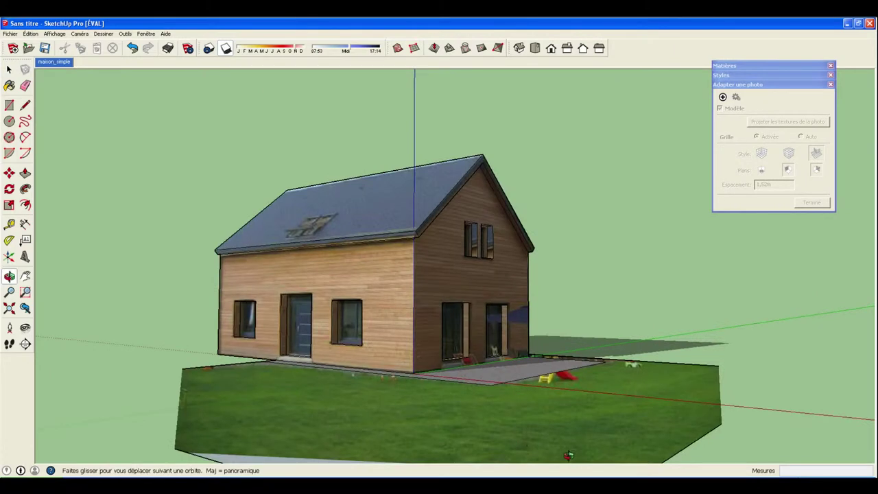
pyautogui.moveTo(582, 460)
pyautogui.mouseDown()
pyautogui.moveTo(506, 462)
pyautogui.moveTo(413, 448)
pyautogui.moveTo(429, 433)
pyautogui.mouseUp()
# Return to the maison_simple scene, then orbit the house to a new angle.
pyautogui.click(54, 62)
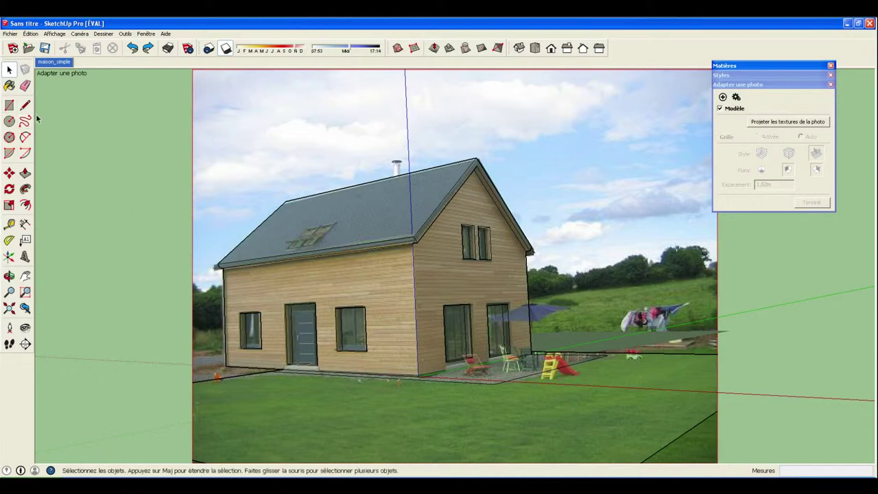
pyautogui.click(9, 276)
pyautogui.moveTo(48, 288)
pyautogui.mouseDown()
pyautogui.moveTo(148, 314)
pyautogui.moveTo(137, 336)
pyautogui.mouseUp()
pyautogui.press('space')
pyautogui.moveTo(572, 415); pyautogui.dragTo(604, 382, button='middle')
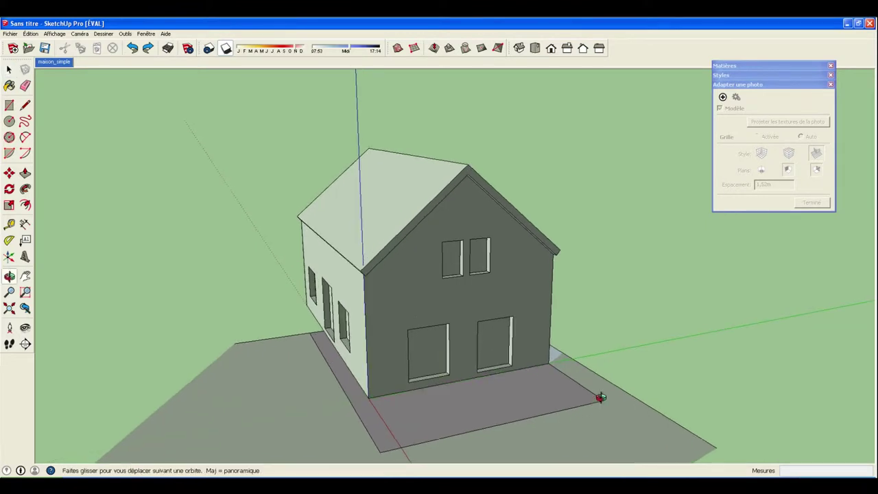
# Draw a rectangle on the lawn and push/pull it about 0.64 m into a box.
pyautogui.click(9, 105)
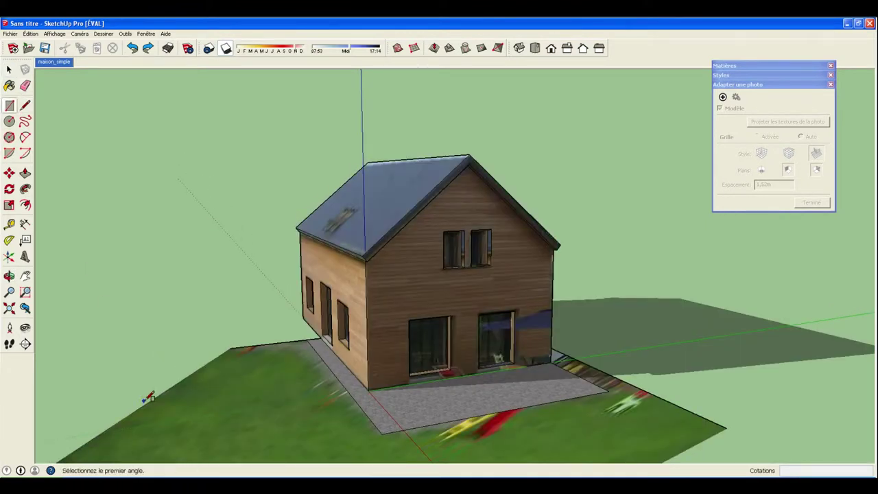
pyautogui.click(164, 430)
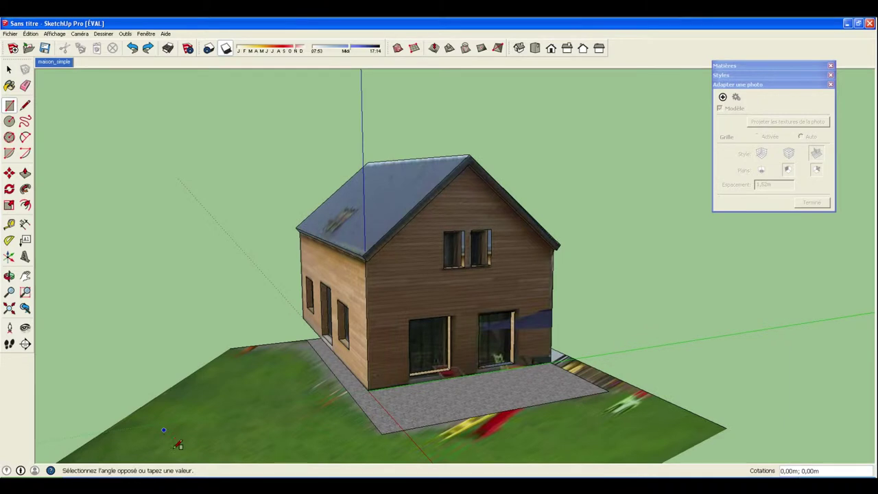
pyautogui.click(230, 455)
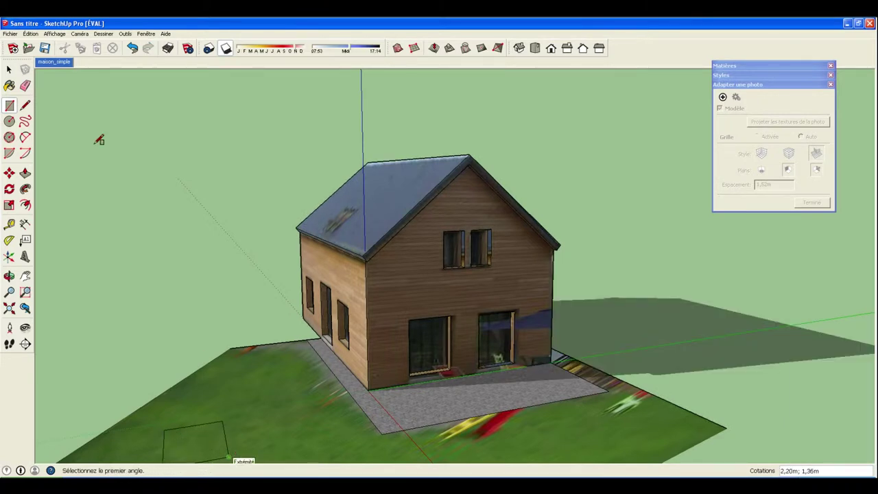
pyautogui.click(28, 175)
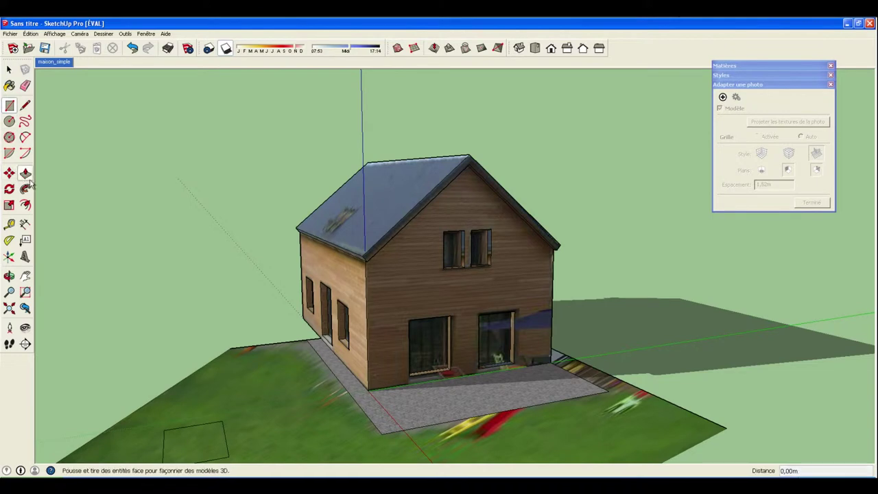
pyautogui.click(205, 448)
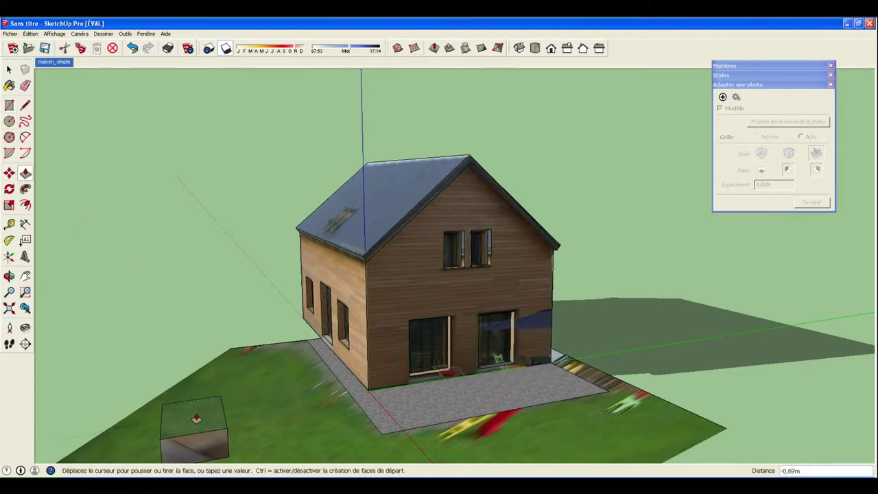
pyautogui.click(196, 419)
pyautogui.moveTo(291, 458); pyautogui.dragTo(358, 406, button='middle')
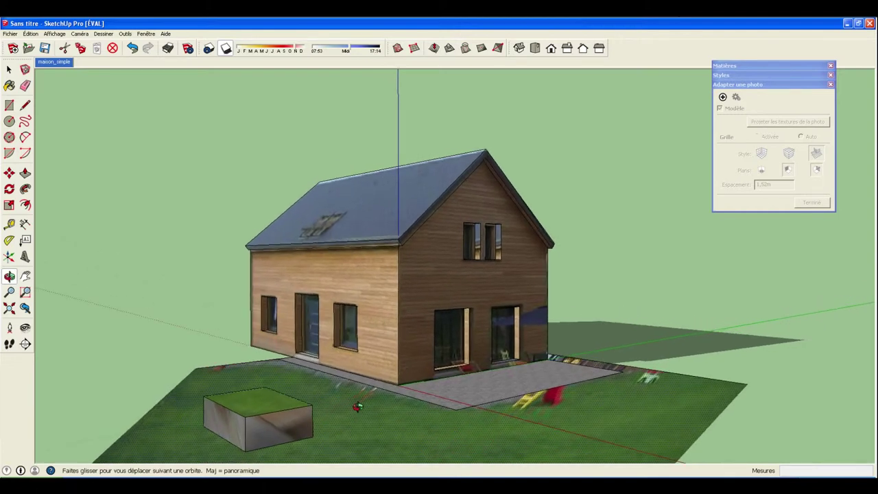
pyautogui.moveTo(357, 406)
pyautogui.mouseDown(button='middle')
pyautogui.moveTo(363, 415)
pyautogui.moveTo(336, 413)
pyautogui.mouseUp(button='middle')
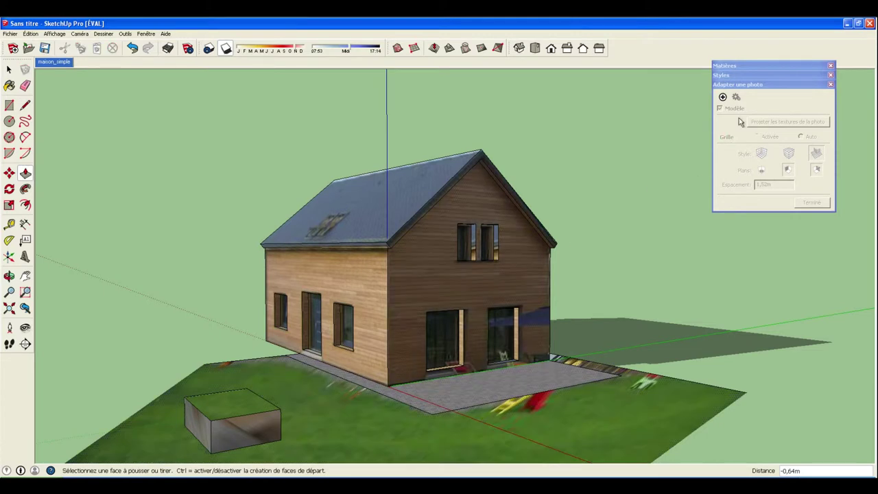
# Pick the red Couleur_A01 material and paint the box's top, front and left faces.
pyautogui.click(747, 67)
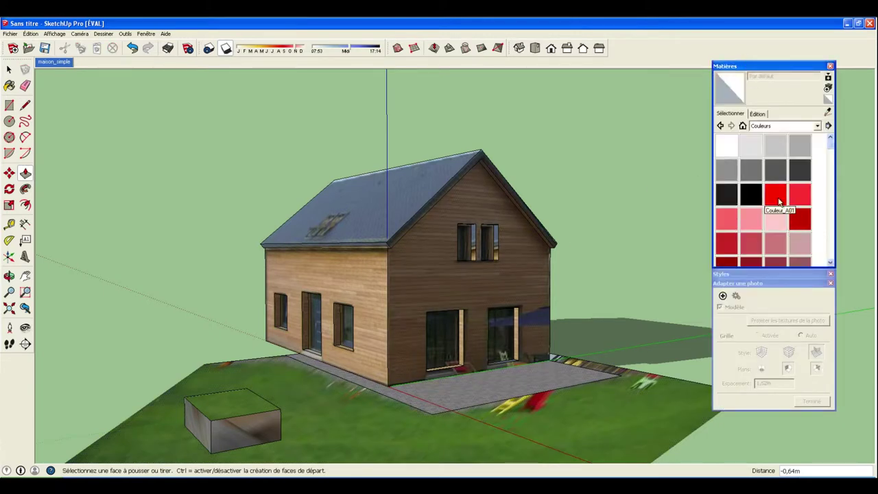
pyautogui.click(777, 196)
pyautogui.click(237, 401)
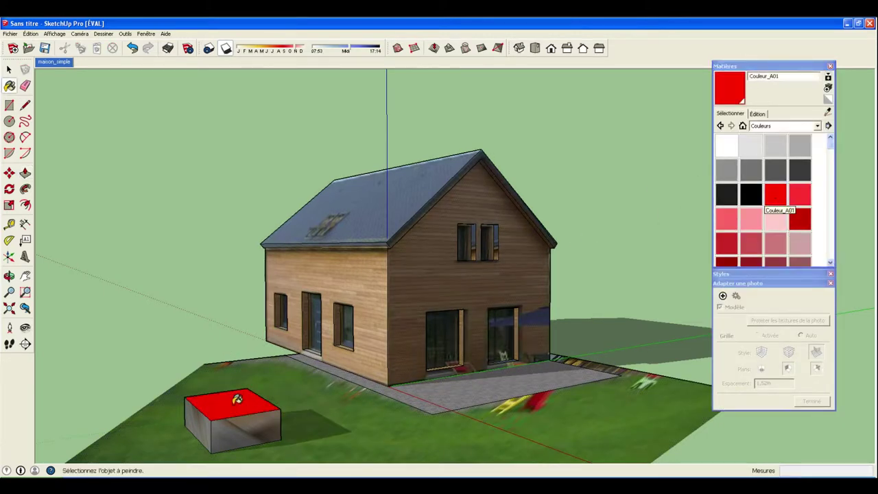
pyautogui.click(232, 429)
pyautogui.click(205, 420)
# Orbit around the box and paint its right and remaining front faces red.
pyautogui.press('o')
pyautogui.moveTo(222, 456); pyautogui.dragTo(137, 382)
pyautogui.press('b')
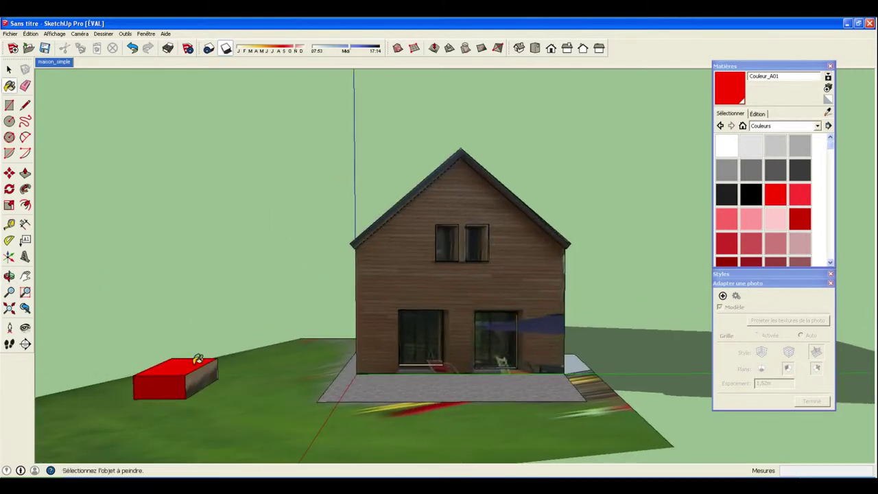
pyautogui.click(200, 371)
pyautogui.press('o')
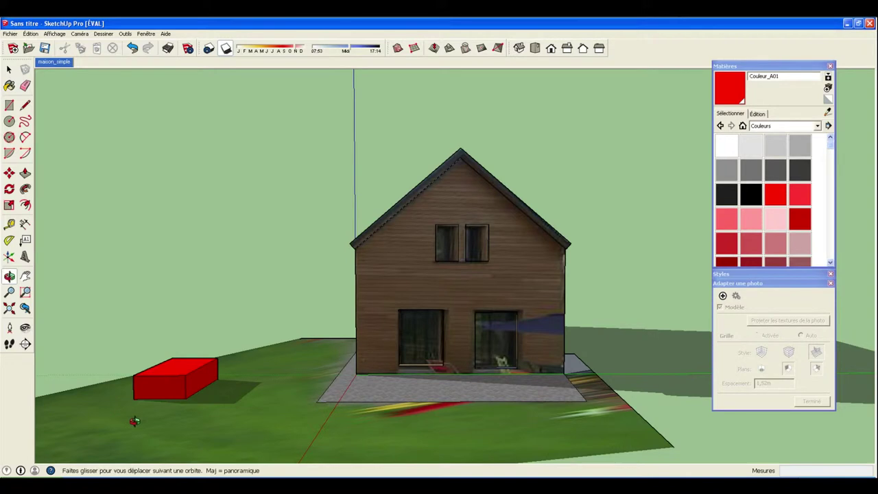
pyautogui.moveTo(263, 435); pyautogui.dragTo(650, 369)
pyautogui.press('b')
pyautogui.click(691, 367)
pyautogui.press('o')
pyautogui.moveTo(620, 428); pyautogui.dragTo(264, 415)
pyautogui.press('b')
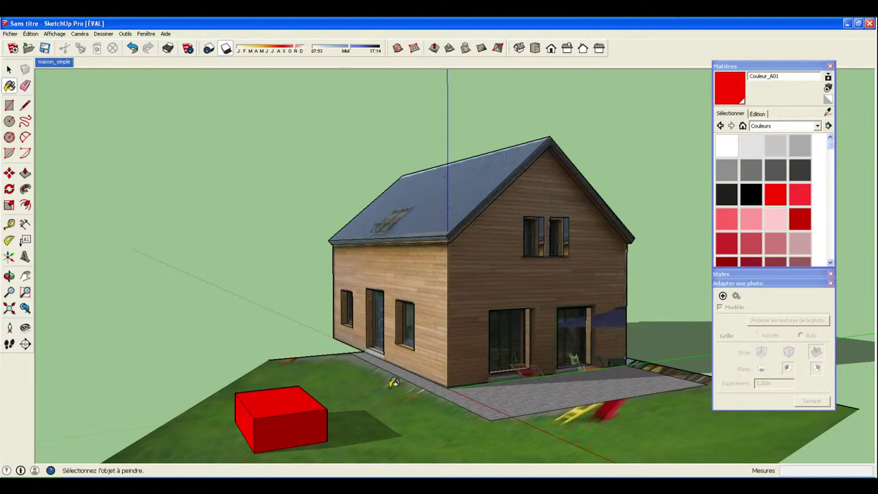
pyautogui.moveTo(378, 401)
pyautogui.mouseDown(button='middle')
pyautogui.moveTo(422, 431)
pyautogui.moveTo(311, 407)
pyautogui.moveTo(484, 398)
pyautogui.moveTo(307, 398)
pyautogui.mouseUp(button='middle')
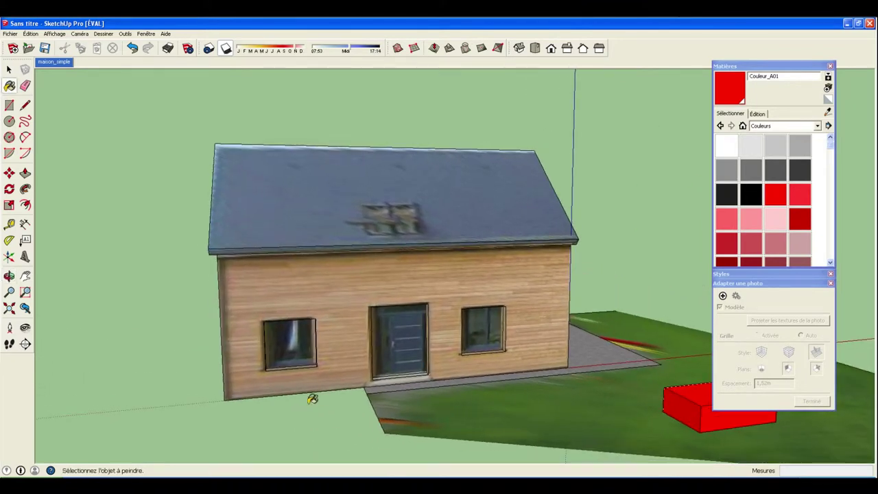
# Zoom out to the gable side and start a rectangle at the house's front corner.
pyautogui.scroll(-2, 323, 404)
pyautogui.scroll(-2, 315, 407)
pyautogui.scroll(-2, 294, 415)
pyautogui.moveTo(273, 427); pyautogui.dragTo(362, 421, button='middle')
pyautogui.click(10, 105)
pyautogui.click(226, 385)
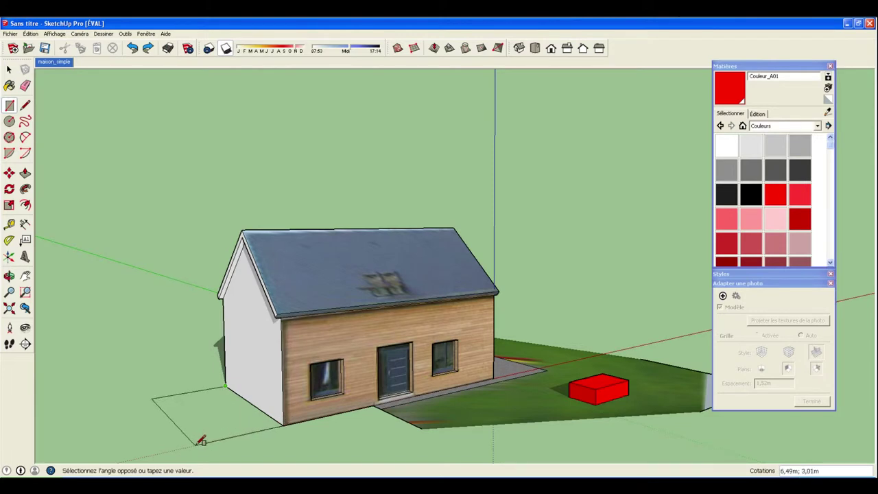
# Finish the rectangle beside the gable, push/pull it 2,80 m high, and choose red.
pyautogui.click(201, 441)
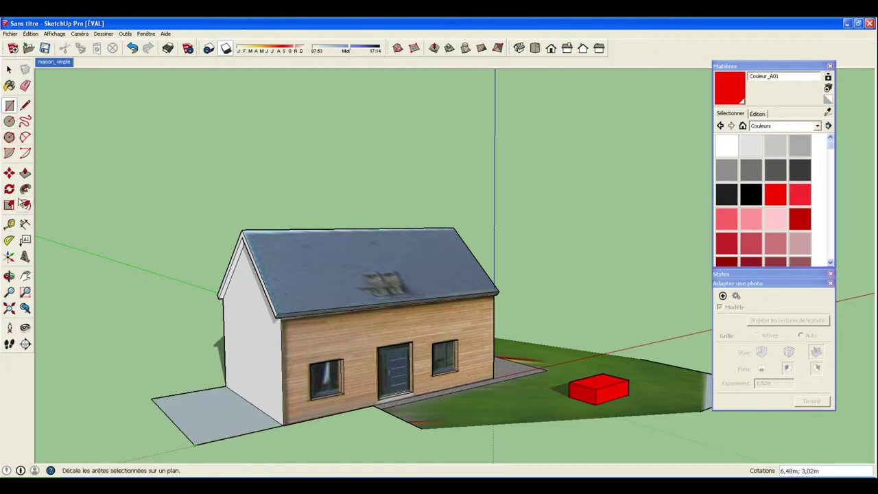
pyautogui.click(24, 173)
pyautogui.click(242, 411)
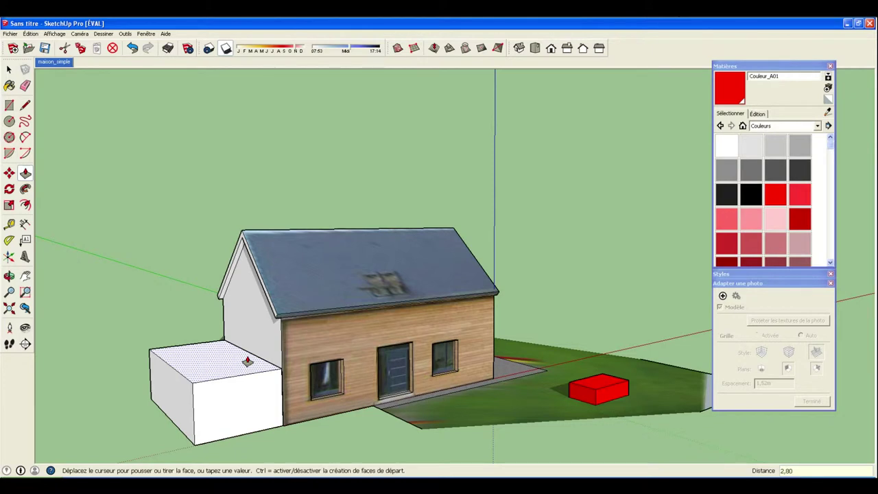
pyautogui.press('Return')
pyautogui.moveTo(231, 411)
pyautogui.mouseDown(button='middle')
pyautogui.moveTo(469, 430)
pyautogui.moveTo(478, 416)
pyautogui.moveTo(466, 408)
pyautogui.moveTo(525, 398)
pyautogui.moveTo(451, 422)
pyautogui.moveTo(235, 422)
pyautogui.mouseUp(button='middle')
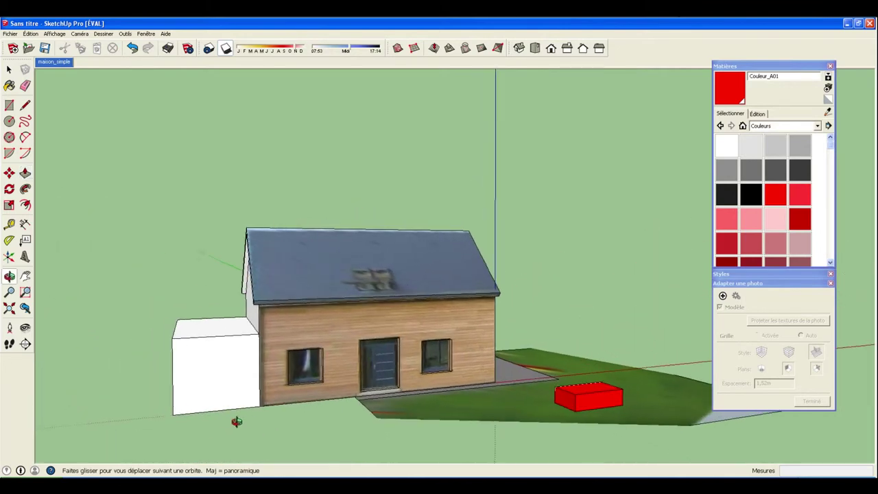
pyautogui.press('p')
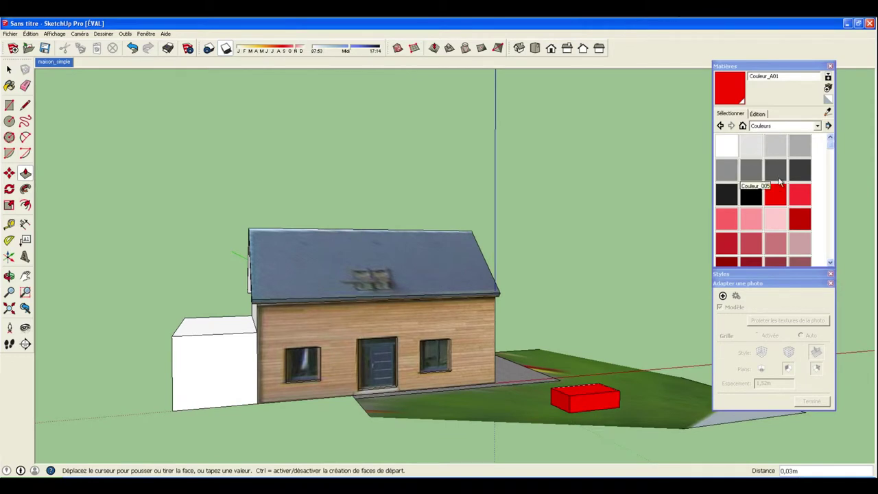
pyautogui.click(775, 195)
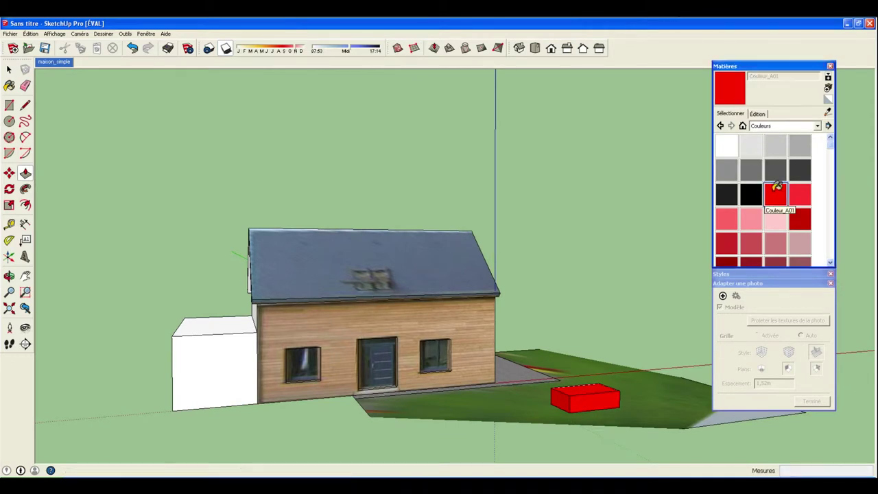
# Paint the annex's top, front and remaining side faces with red Couleur_A01.
pyautogui.click(199, 322)
pyautogui.click(205, 357)
pyautogui.moveTo(206, 357)
pyautogui.mouseDown(button='middle')
pyautogui.moveTo(315, 412)
pyautogui.moveTo(414, 414)
pyautogui.moveTo(500, 398)
pyautogui.moveTo(558, 372)
pyautogui.moveTo(582, 407)
pyautogui.moveTo(412, 455)
pyautogui.moveTo(197, 421)
pyautogui.moveTo(135, 393)
pyautogui.moveTo(118, 367)
pyautogui.mouseUp(button='middle')
pyautogui.click(266, 413)
pyautogui.click(576, 371)
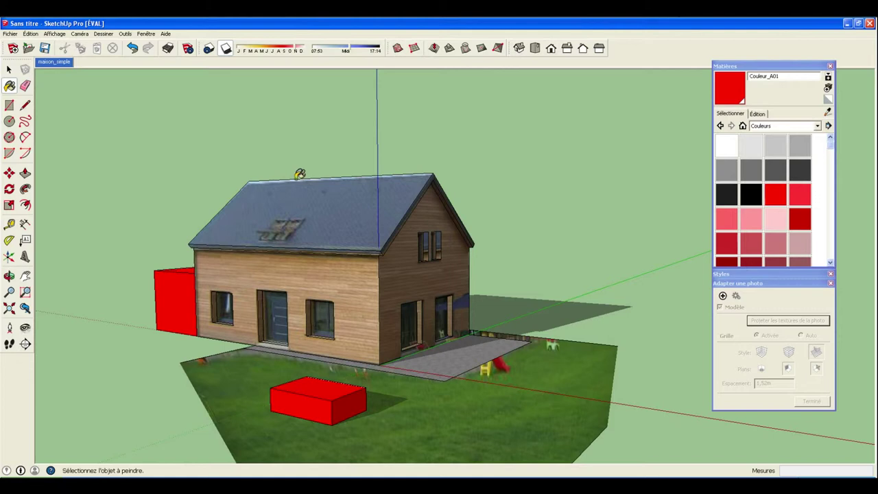
# Select the roof face and enter Texture > Position from its context menu.
pyautogui.click(9, 69)
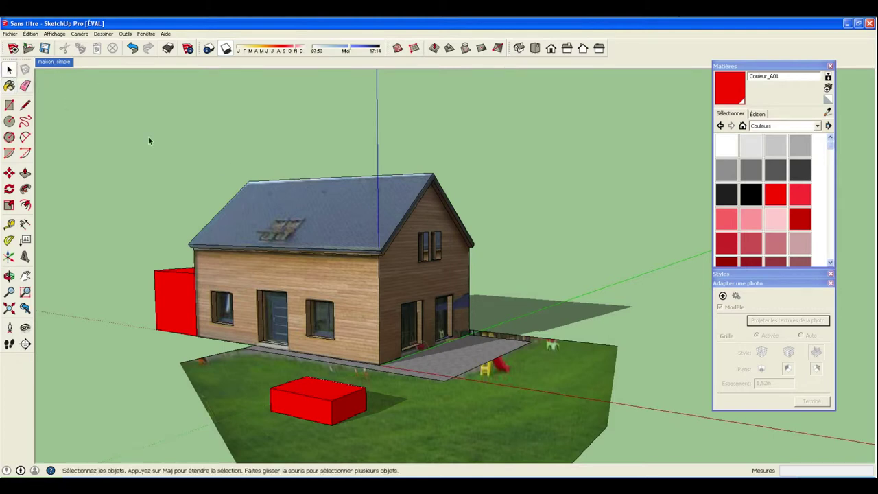
pyautogui.click(255, 192)
pyautogui.rightClick(338, 204)
pyautogui.moveTo(388, 299)
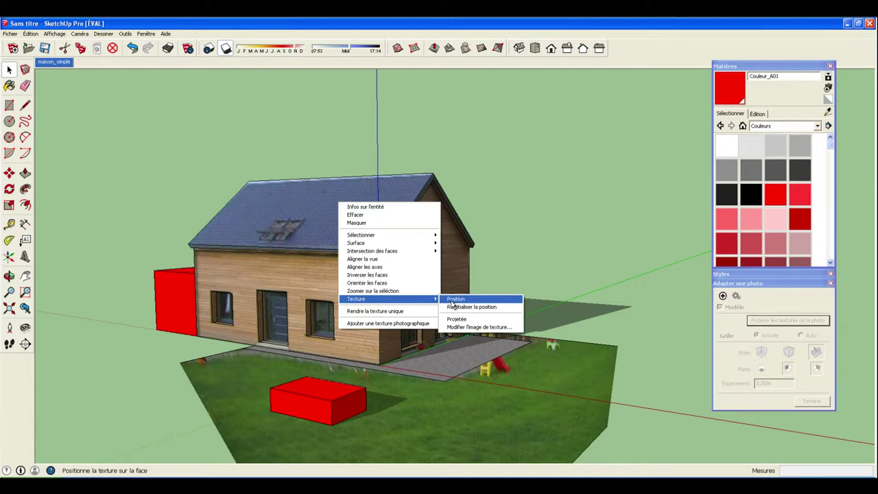
pyautogui.click(453, 300)
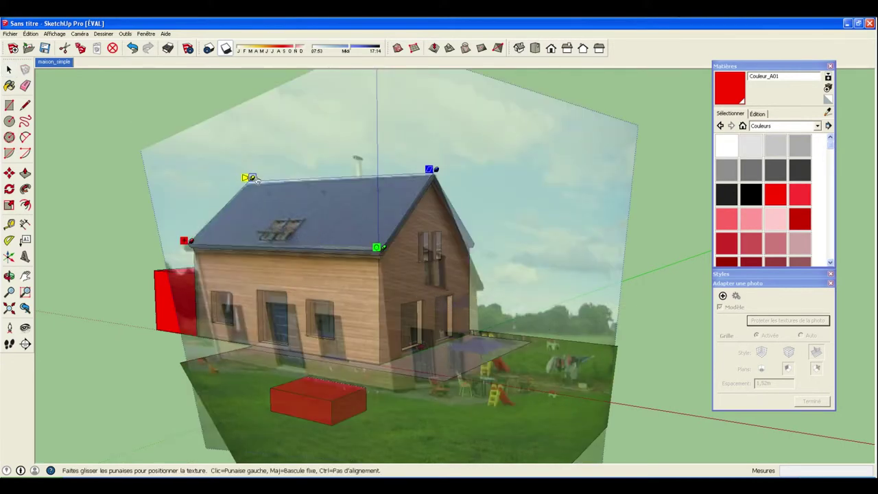
# Drag the texture pins to stretch the photo right, up-left and over the gable end.
pyautogui.moveTo(252, 178); pyautogui.dragTo(252, 177)
pyautogui.moveTo(248, 181); pyautogui.dragTo(248, 180)
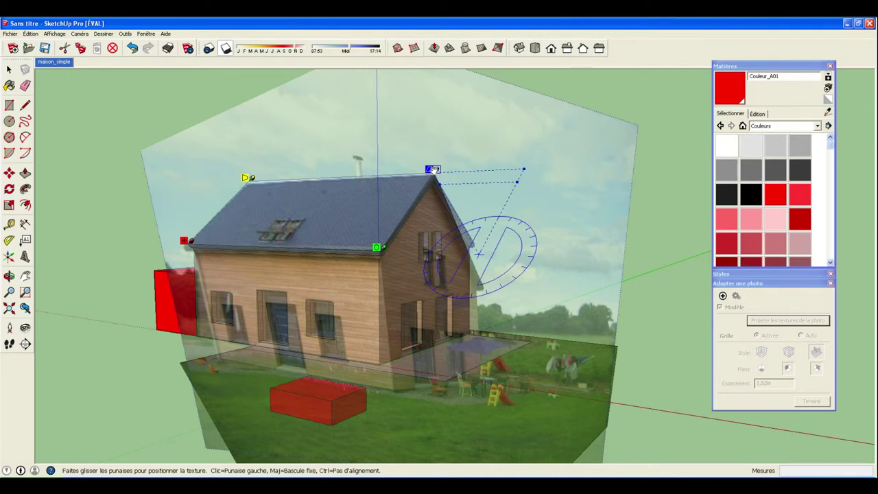
pyautogui.moveTo(434, 166); pyautogui.dragTo(435, 162)
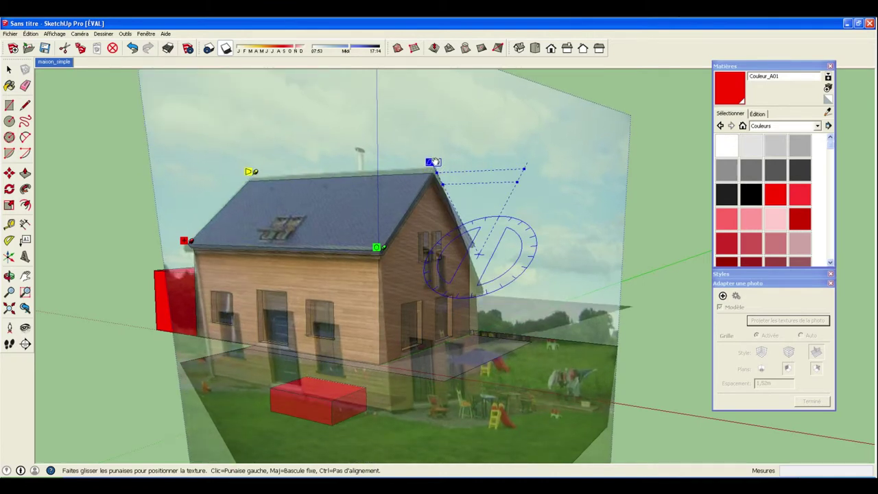
# Confirm the roof texture position with Done, then orbit and zoom out to the textured model.
pyautogui.rightClick(396, 199)
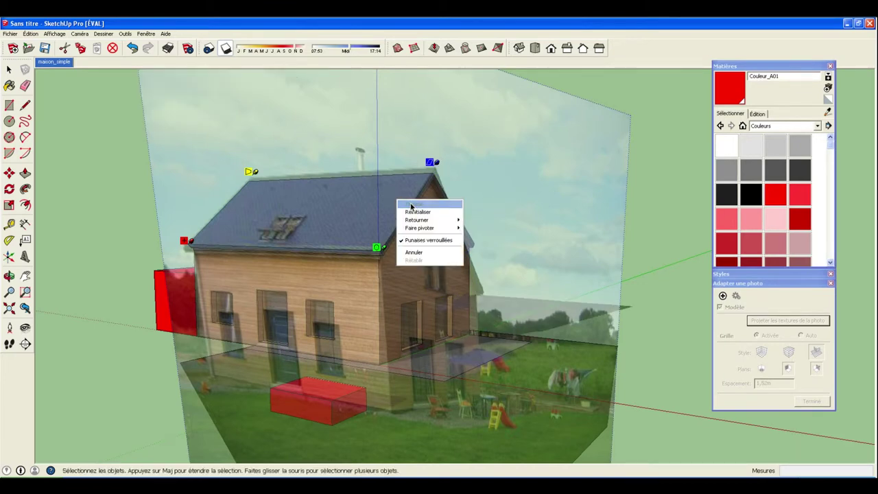
pyautogui.click(411, 204)
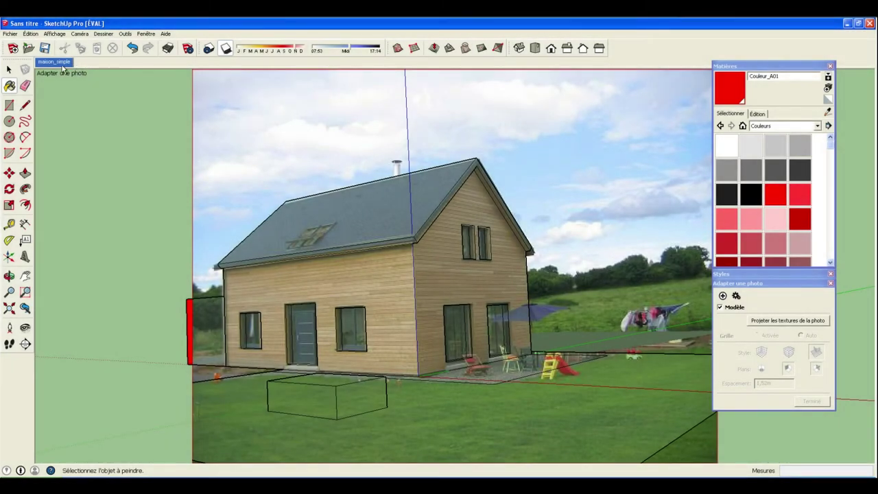
pyautogui.moveTo(144, 167); pyautogui.dragTo(145, 210, button='middle')
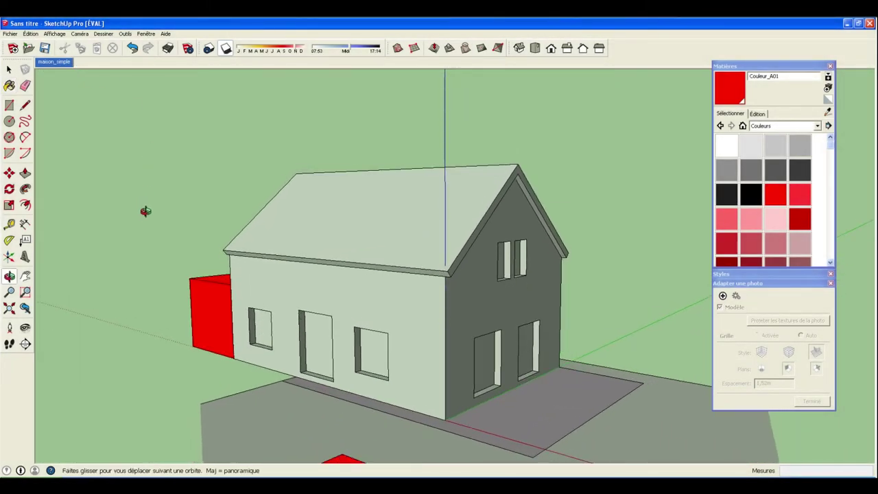
pyautogui.scroll(-1, 145, 202)
pyautogui.scroll(-1, 145, 203)
pyautogui.moveTo(134, 353)
pyautogui.mouseDown(button='middle')
pyautogui.moveTo(163, 348)
pyautogui.moveTo(168, 336)
pyautogui.mouseUp(button='middle')
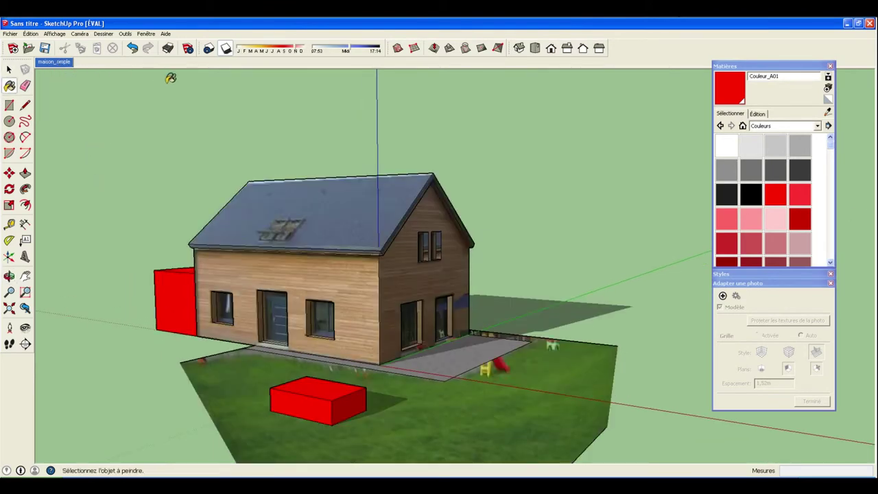
# Uncheck Profiles in the edge style, then bring up the 2D Graphic export dialog.
pyautogui.click(65, 34)
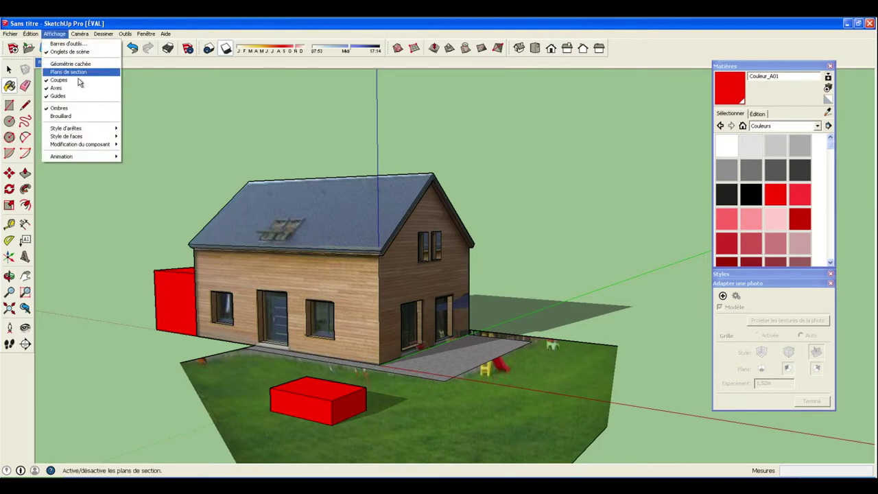
pyautogui.moveTo(66, 128)
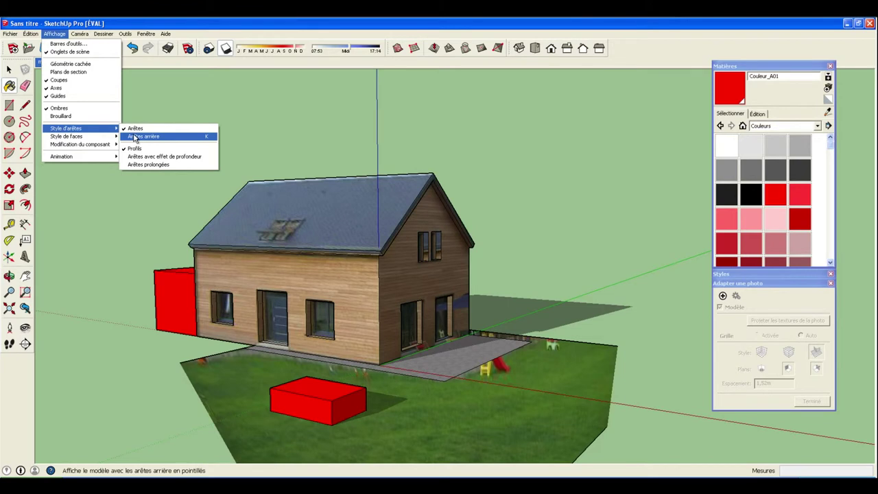
pyautogui.click(136, 149)
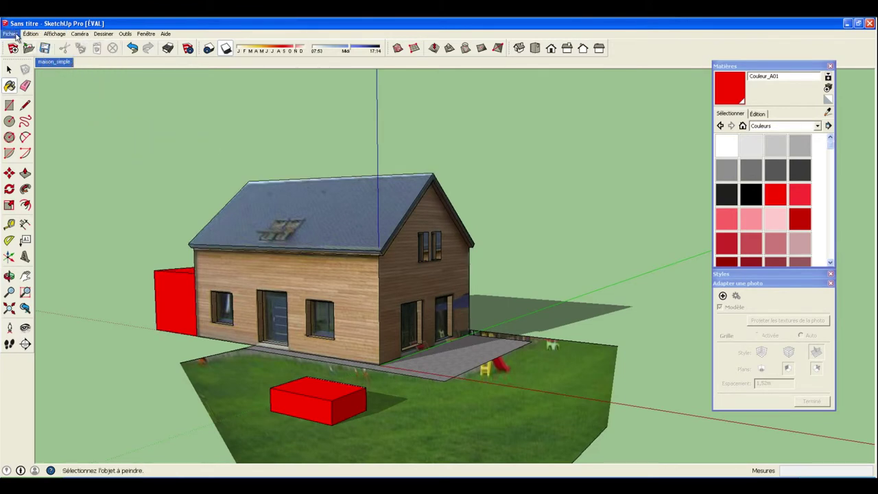
pyautogui.click(8, 34)
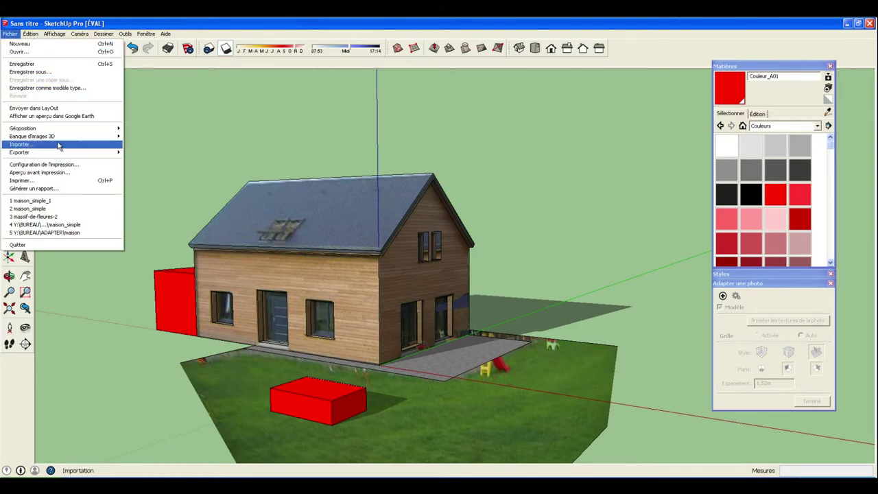
pyautogui.moveTo(19, 152)
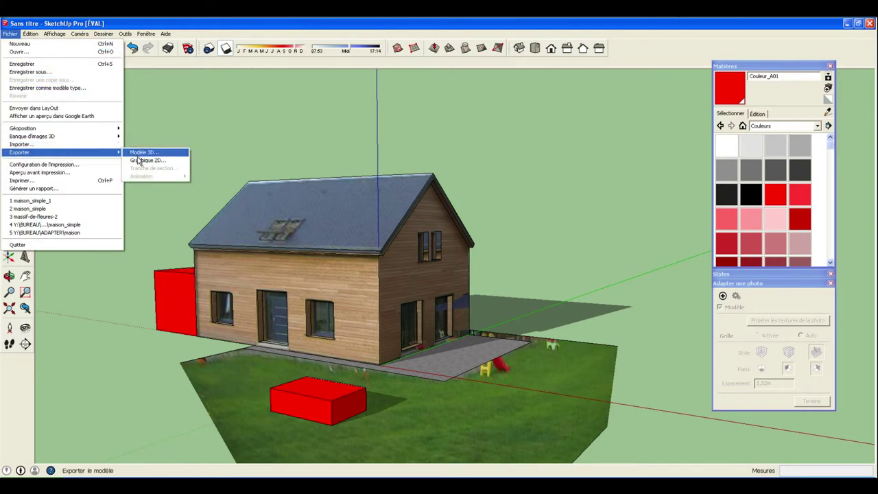
pyautogui.click(139, 162)
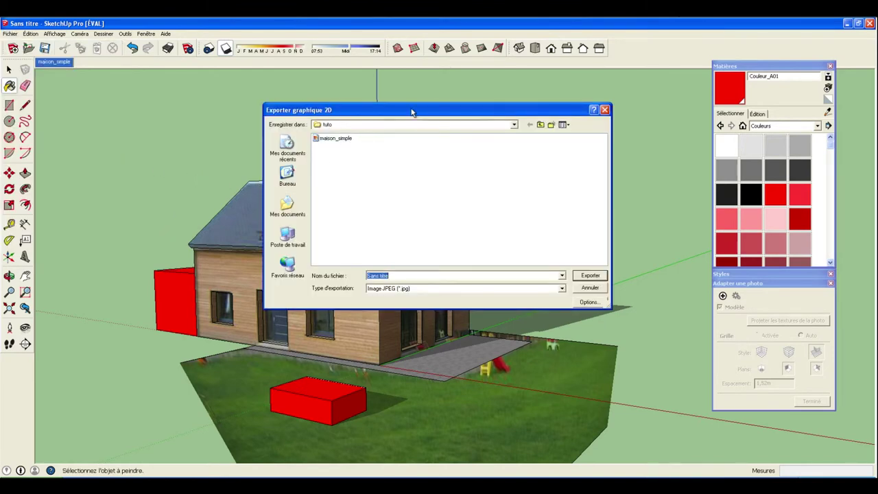
# Export the view as a JPEG image named 'modele1' into the tuto folder.
pyautogui.moveTo(412, 117); pyautogui.dragTo(444, 104)
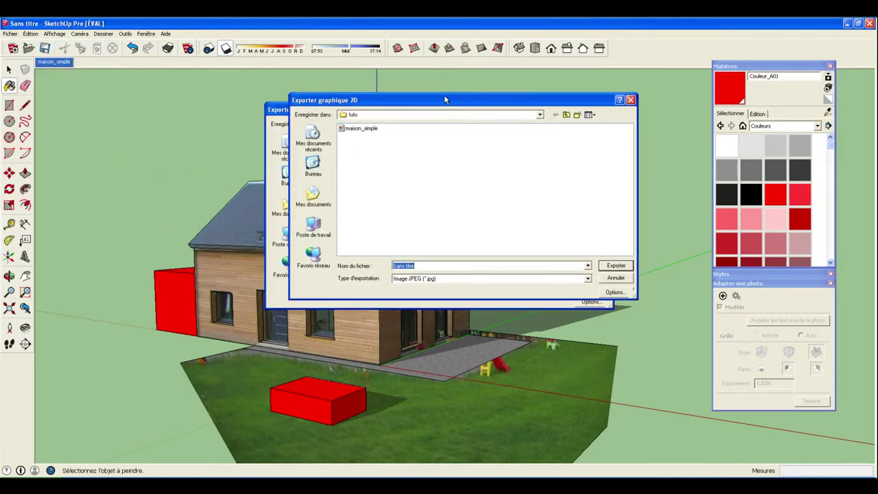
pyautogui.click(435, 276)
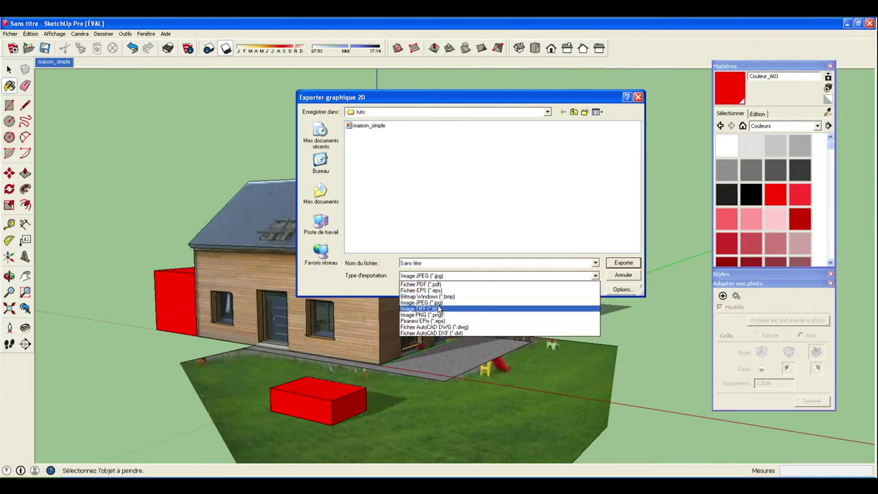
pyautogui.click(439, 302)
pyautogui.hotkey('shift', 'Tab')
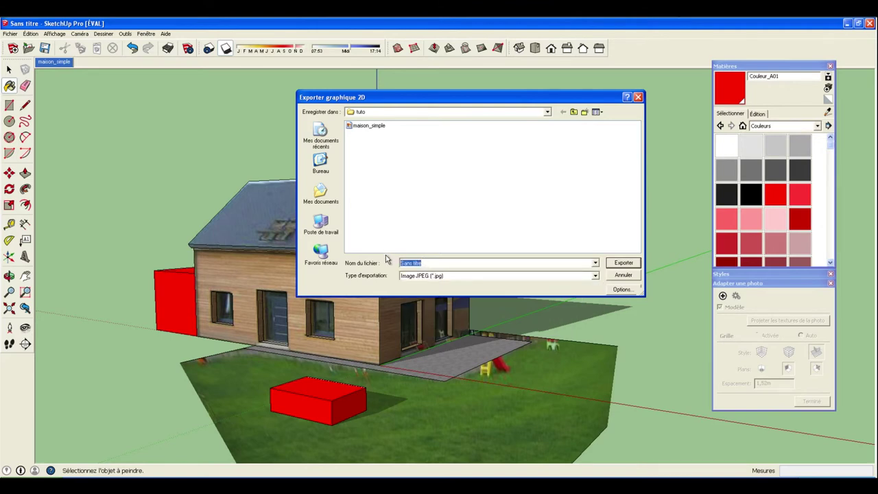
pyautogui.write('modele1')
pyautogui.click(622, 264)
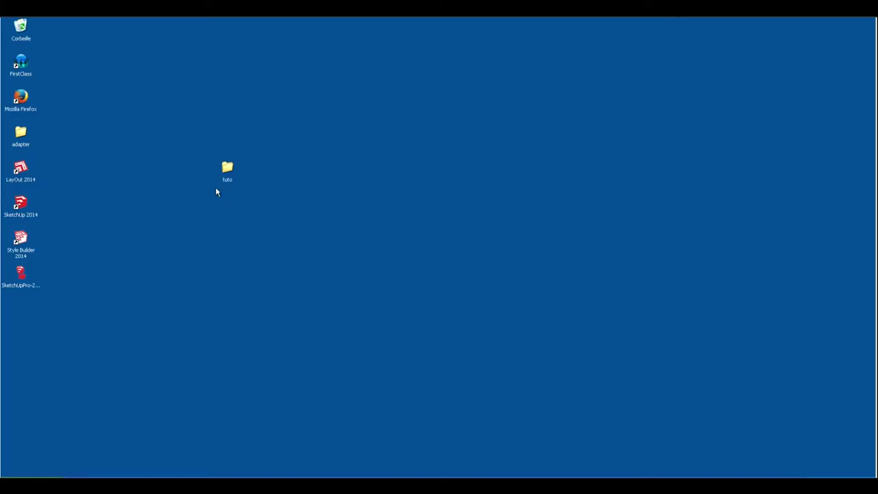
# Open modele1 from the desktop tuto folder in Picture and Fax Viewer, then return to SketchUp.
pyautogui.click(225, 170)
pyautogui.doubleClick(229, 169)
pyautogui.doubleClick(323, 196)
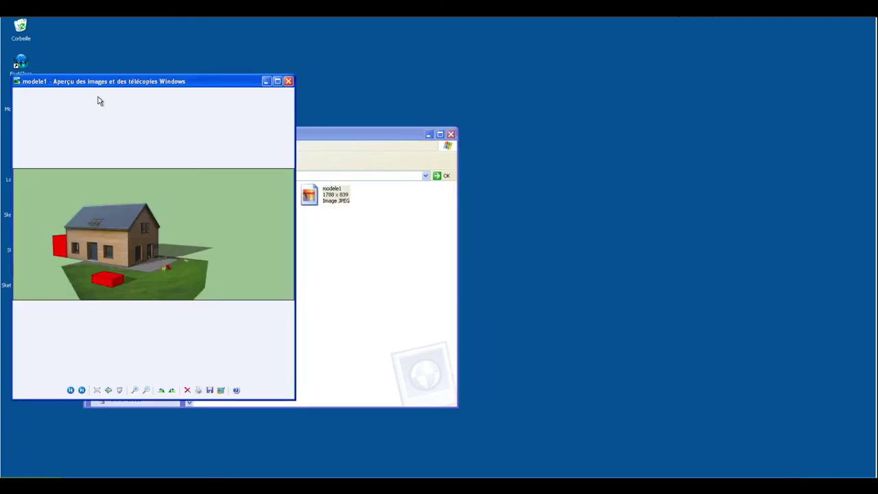
pyautogui.click(130, 486)
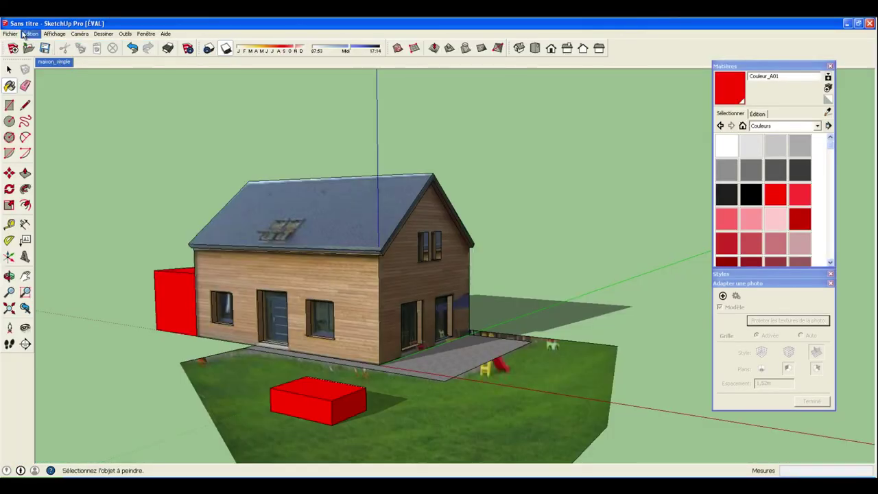
pyautogui.click(9, 34)
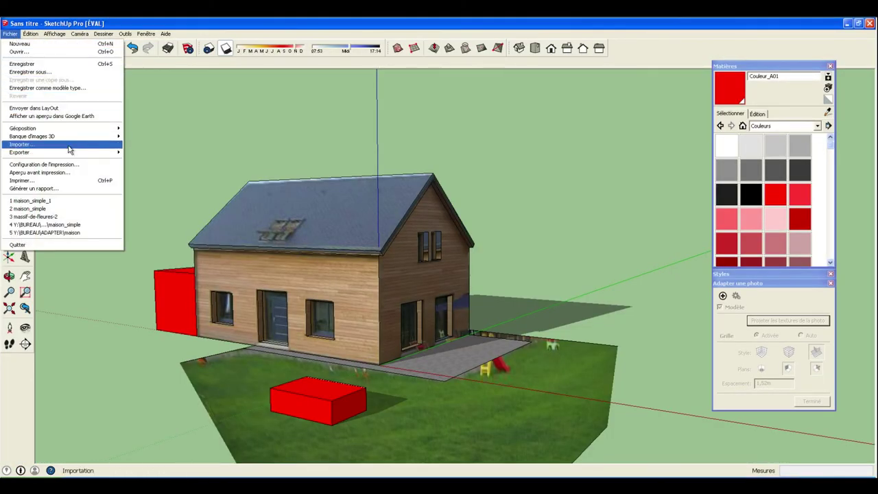
pyautogui.moveTo(41, 144)
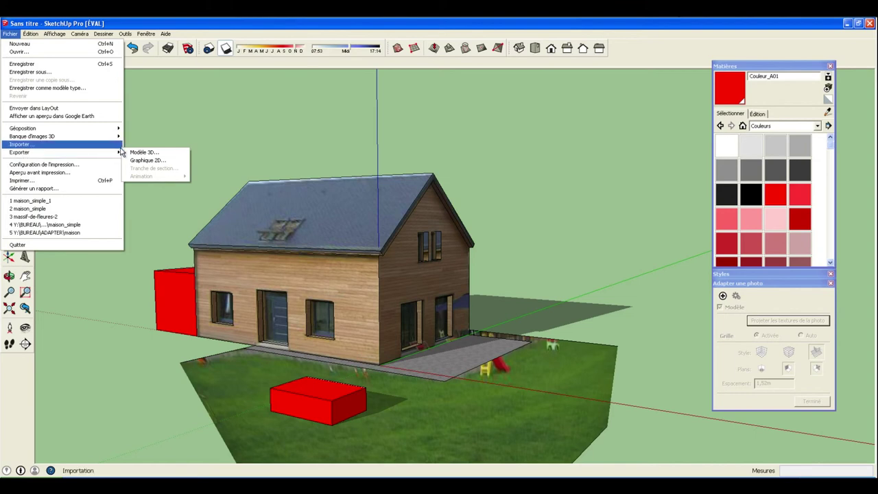
# Toggle Use View Size in the JPEG options at 1788 × 839 pixels and run the 2D export.
pyautogui.click(144, 161)
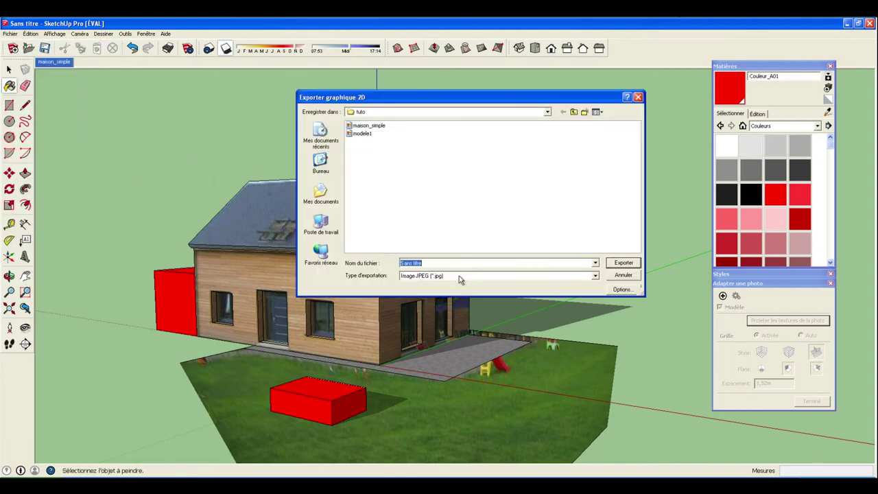
pyautogui.click(628, 293)
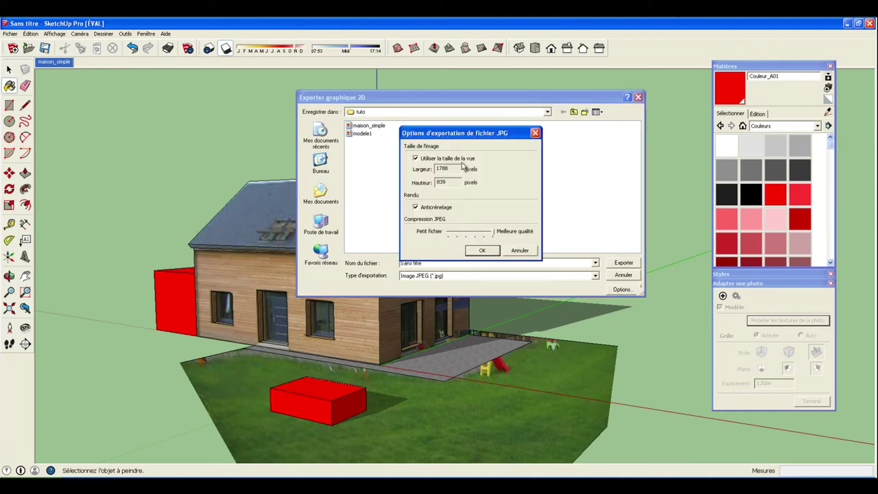
pyautogui.moveTo(466, 137); pyautogui.dragTo(566, 118)
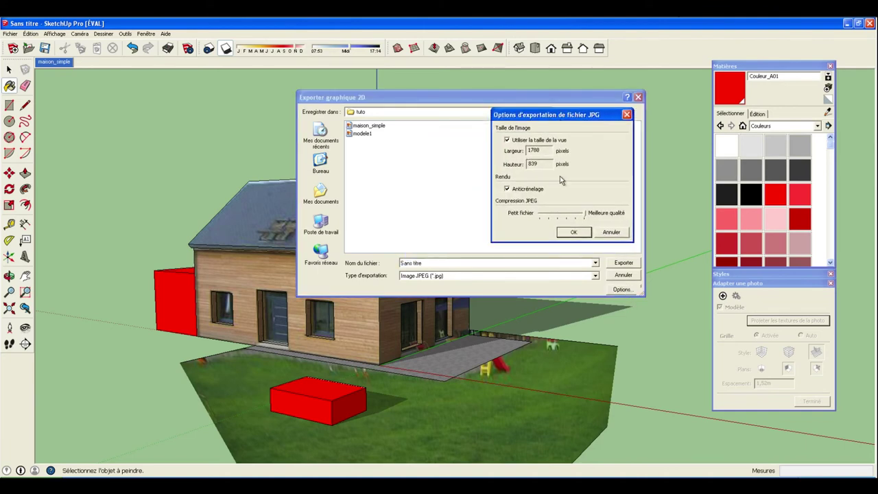
pyautogui.click(506, 141)
pyautogui.click(514, 143)
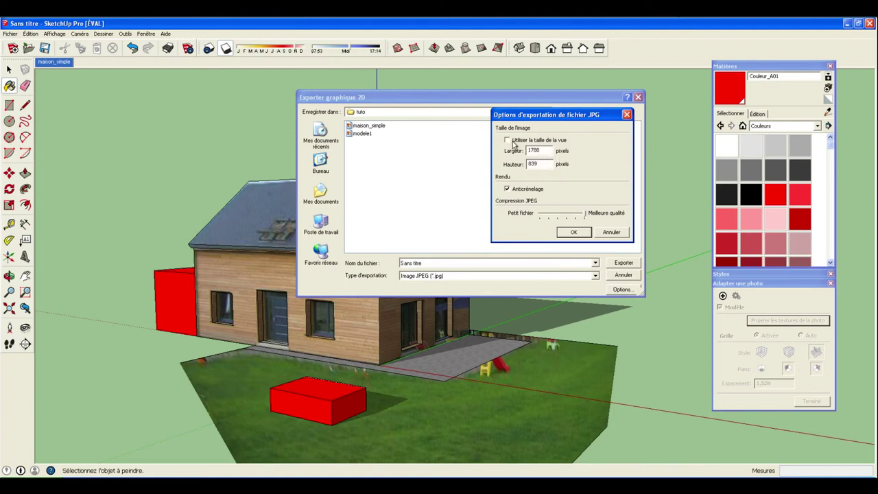
pyautogui.click(508, 141)
pyautogui.click(508, 140)
pyautogui.click(619, 233)
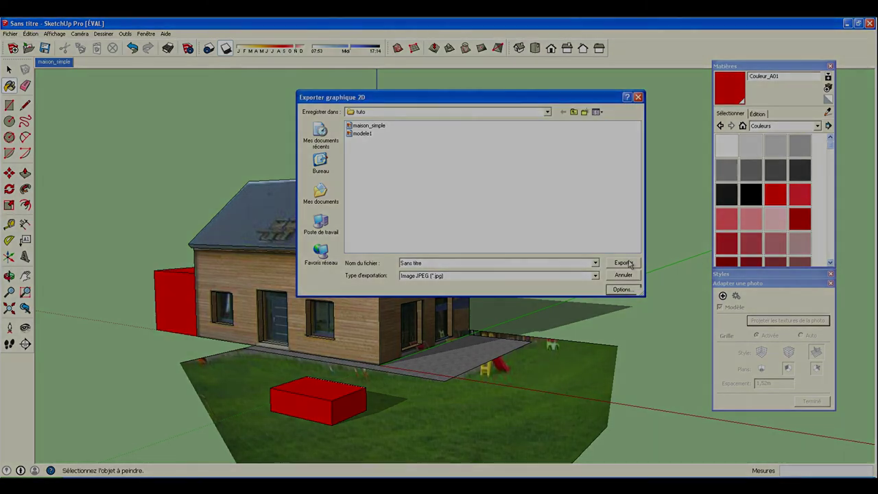
pyautogui.click(637, 275)
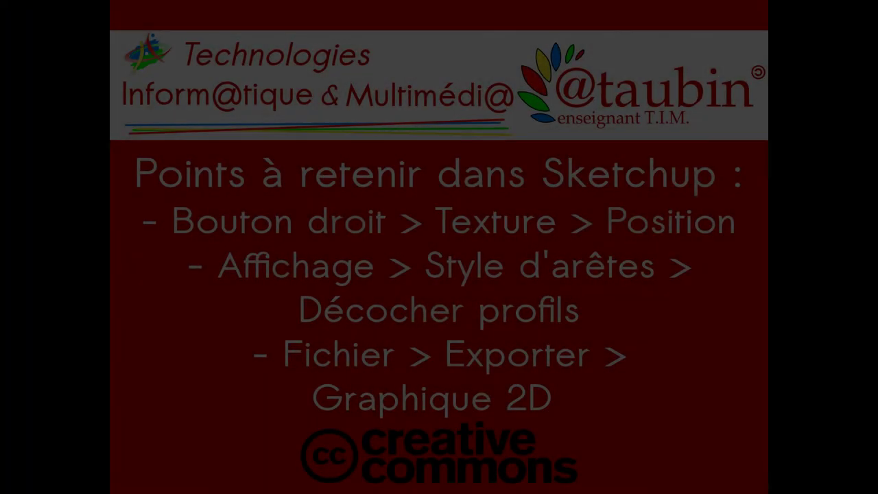